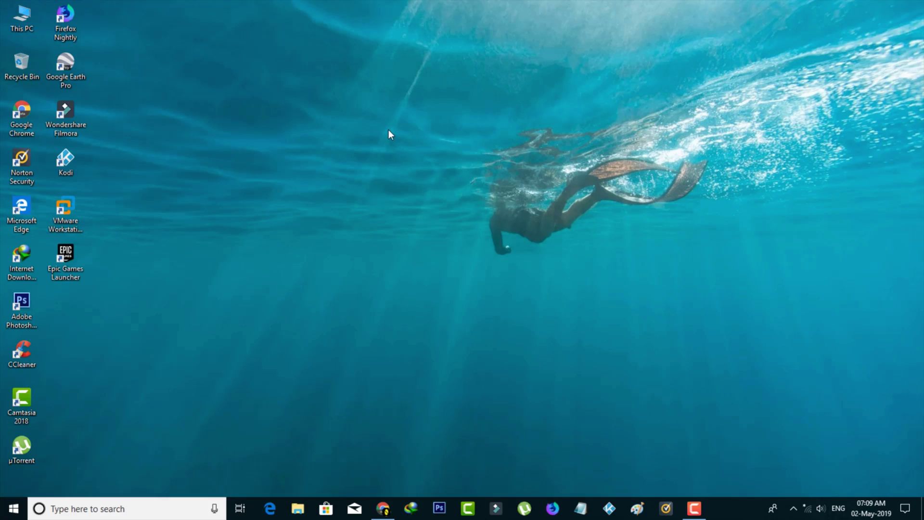
# - Search for cmd and launch Command Prompt as administrator
pyautogui.press('super')
pyautogui.write('cmd')
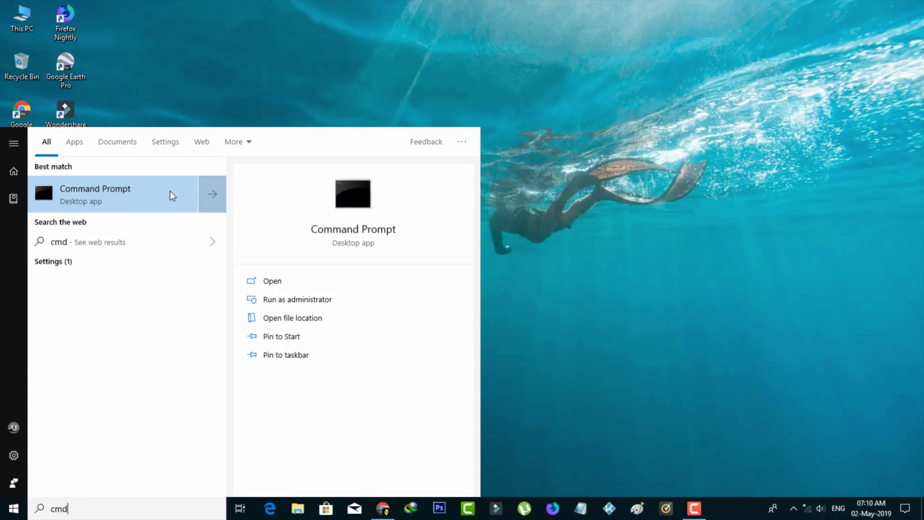
pyautogui.rightClick(170, 190)
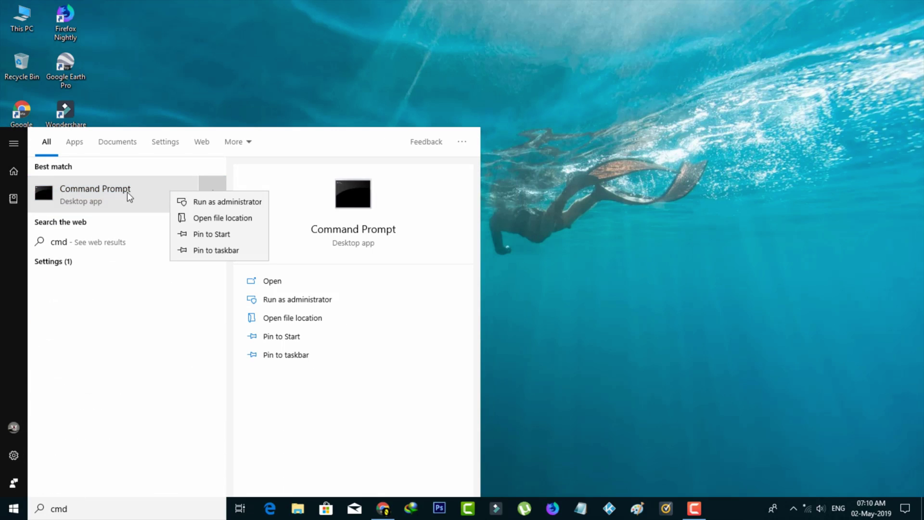
pyautogui.click(195, 202)
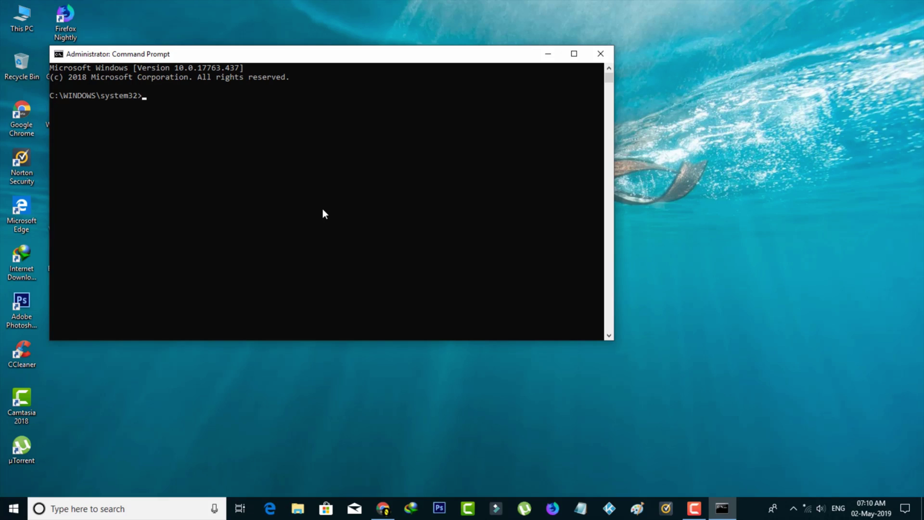
# - Run ipconfig/flushdns, ipconfig/release and ipconfig/renew in sequence
pyautogui.write('ipconfig/flushdns')
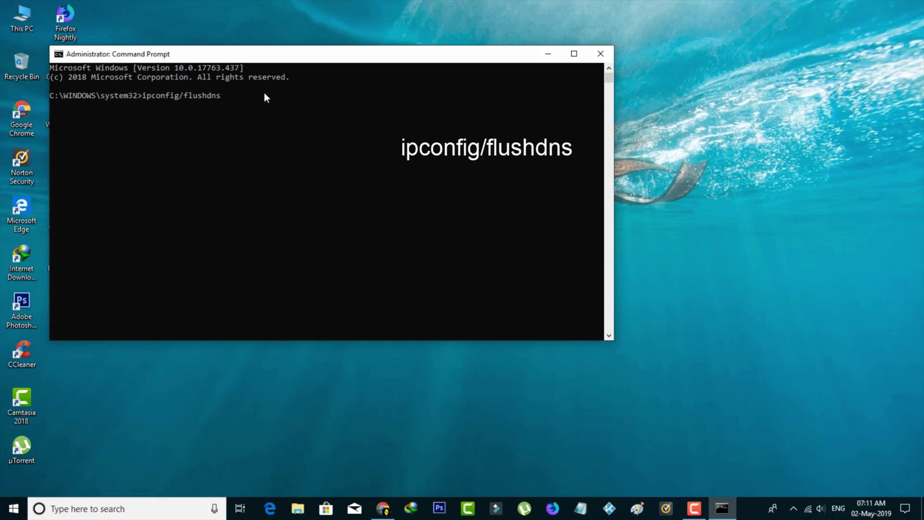
pyautogui.press('Return')
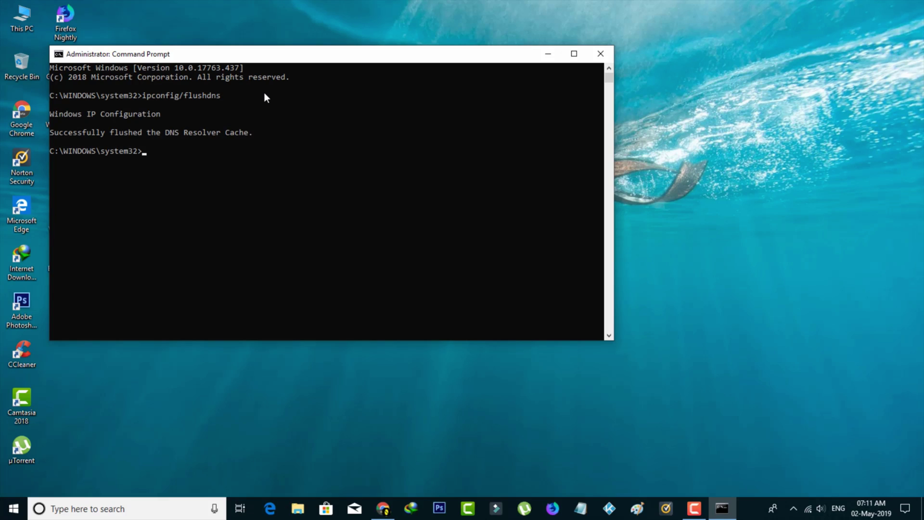
pyautogui.write('ipconfig/release')
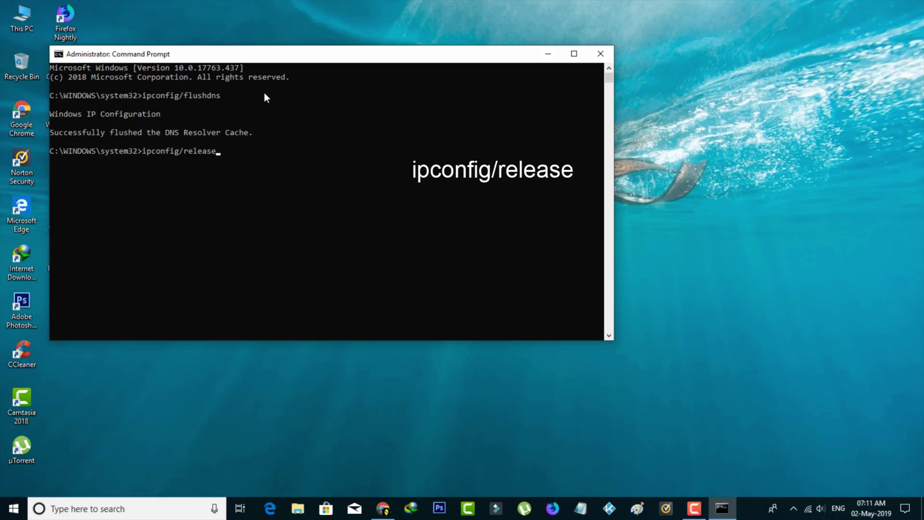
pyautogui.press('Return')
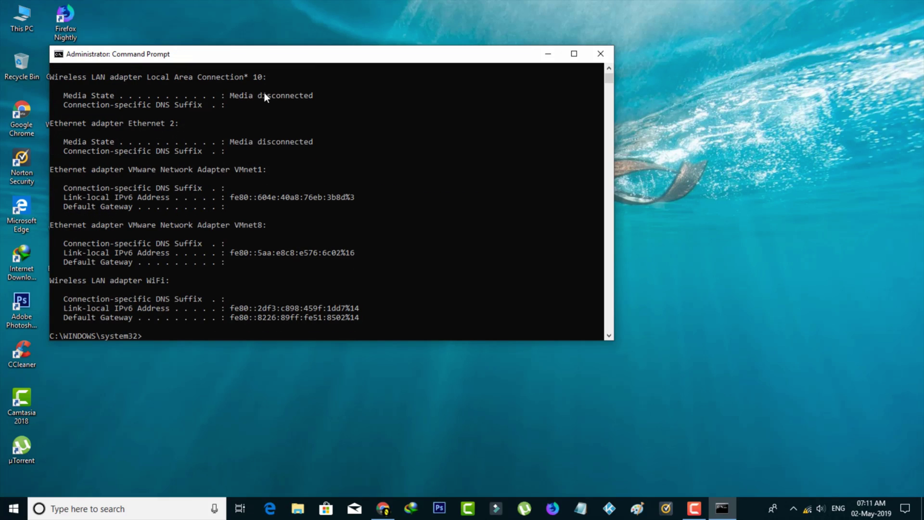
pyautogui.write('ipconfig/renew')
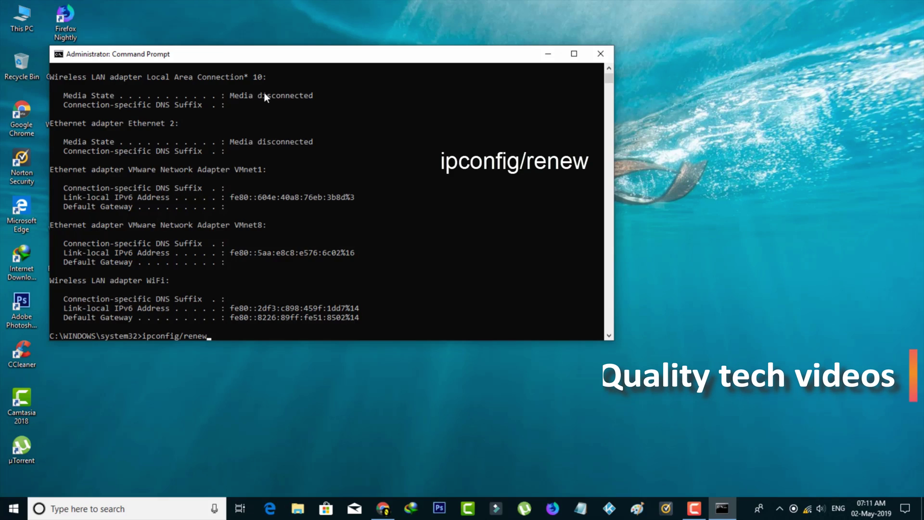
pyautogui.press('Return')
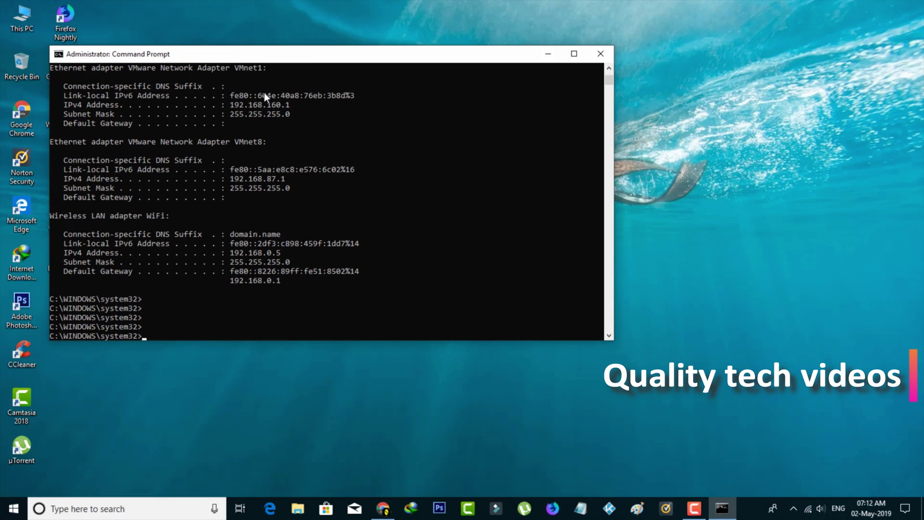
# - Close Command Prompt and open Network and Sharing Centre from the network tray icon's settings
pyautogui.click(608, 52)
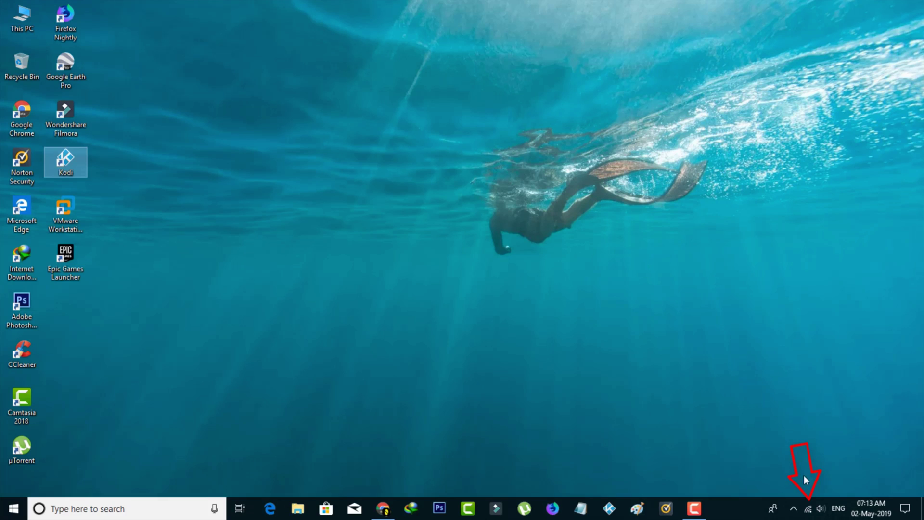
pyautogui.rightClick(810, 516)
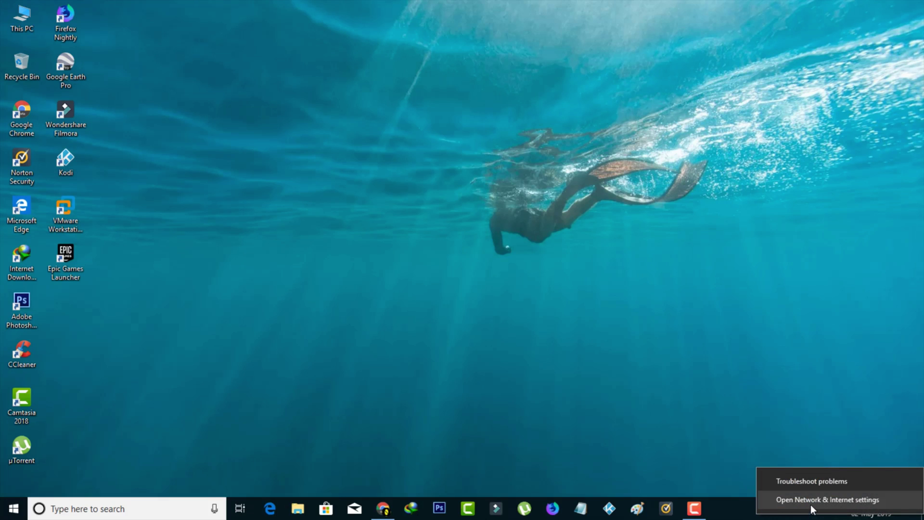
pyautogui.click(811, 504)
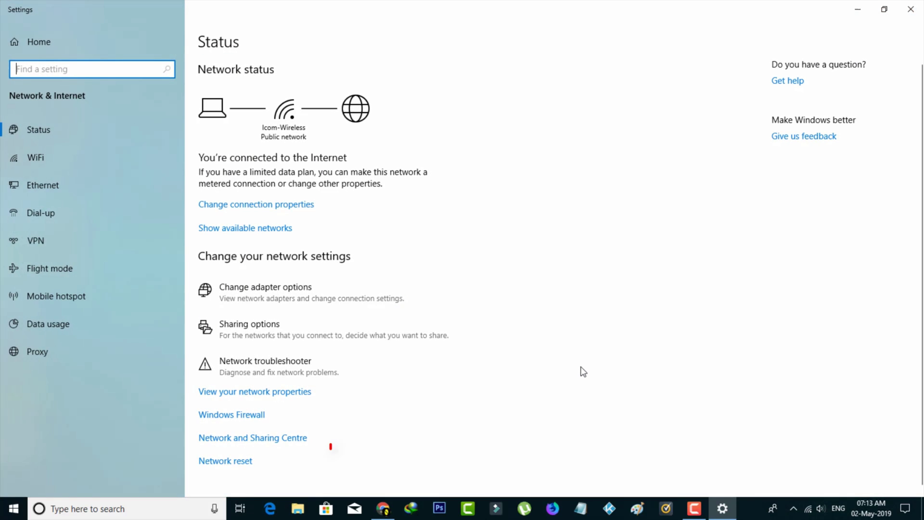
pyautogui.click(291, 440)
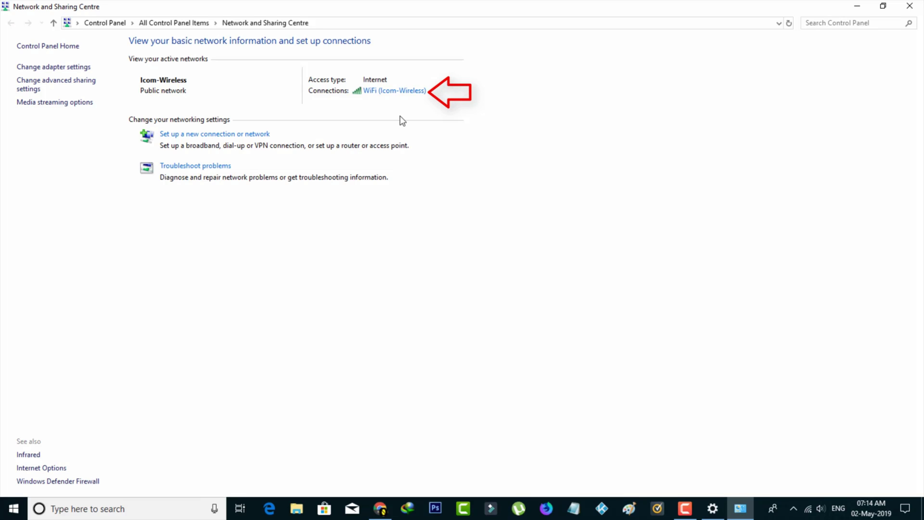
# - Confirm Icom-Wireless IPv4 obtains IP and DNS automatically, then close its properties and status windows
pyautogui.click(395, 91)
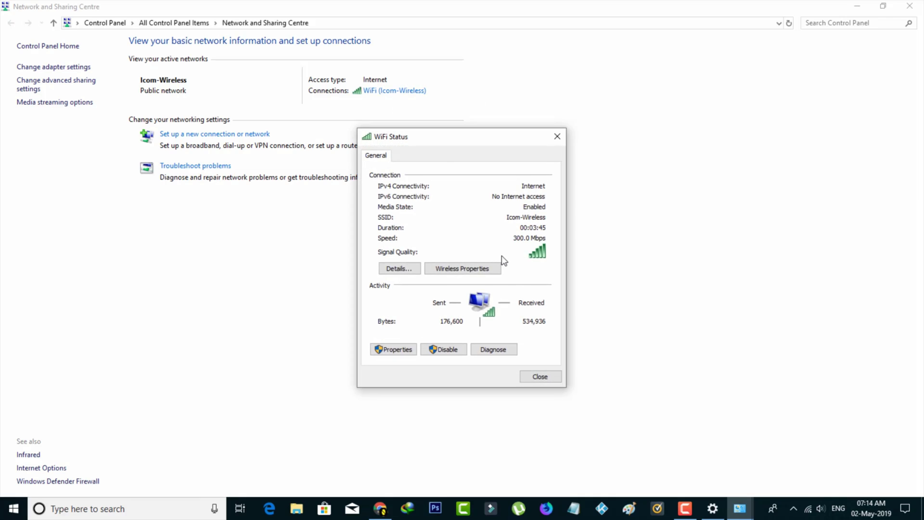
pyautogui.click(402, 349)
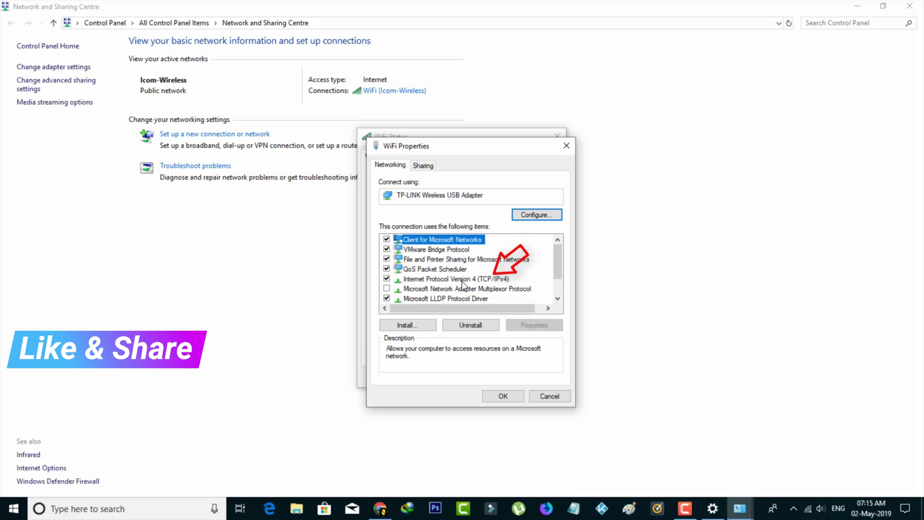
pyautogui.doubleClick(463, 281)
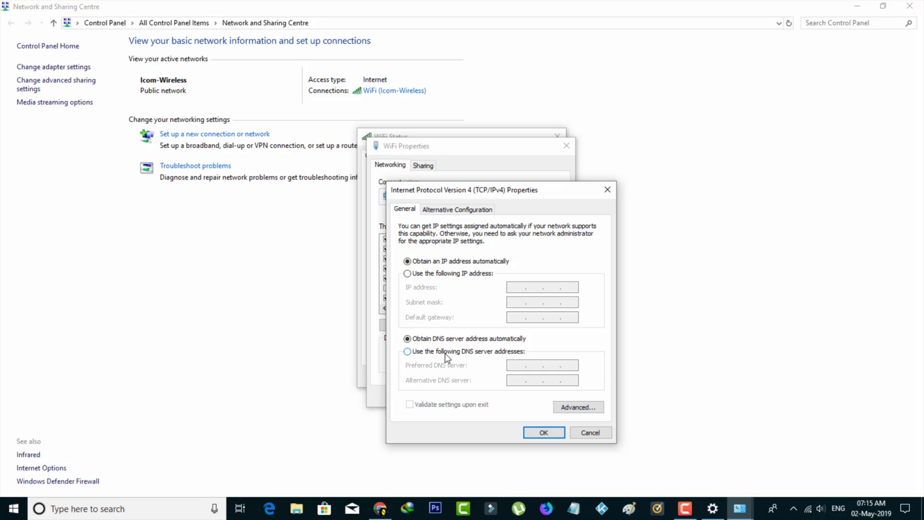
pyautogui.click(542, 433)
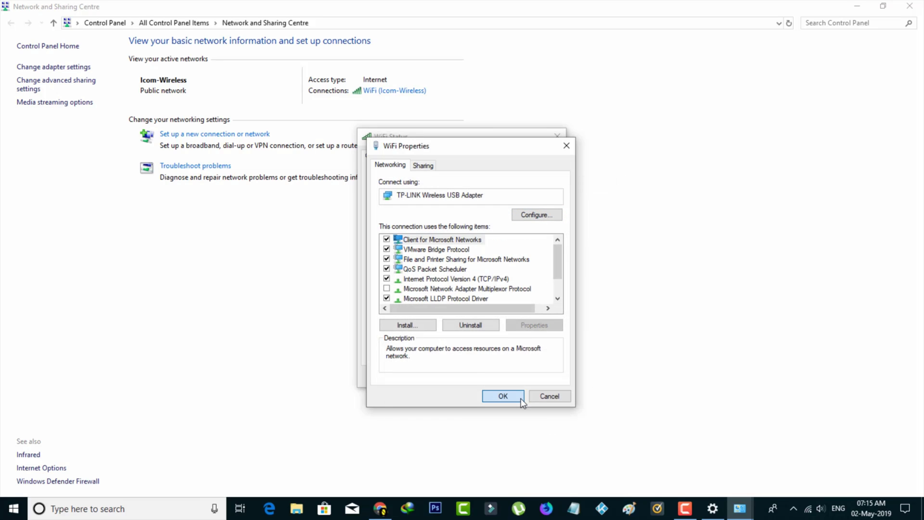
pyautogui.click(521, 400)
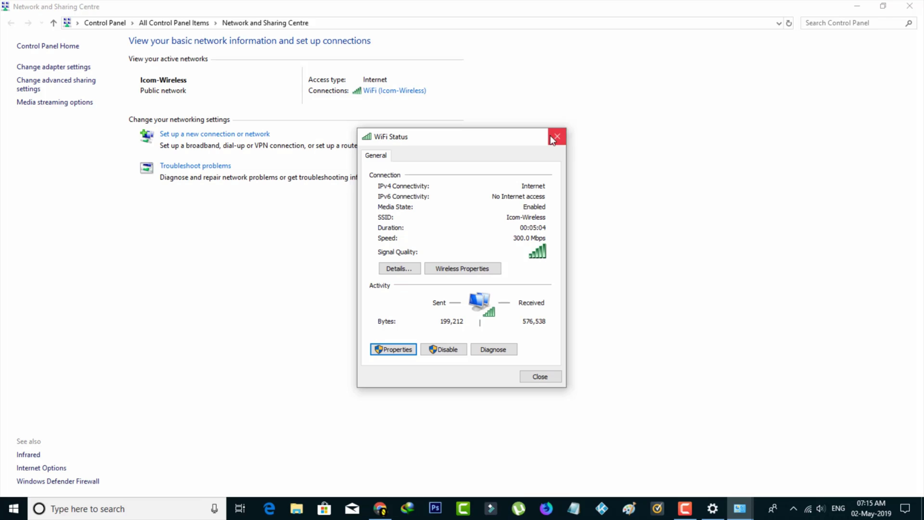
pyautogui.click(552, 138)
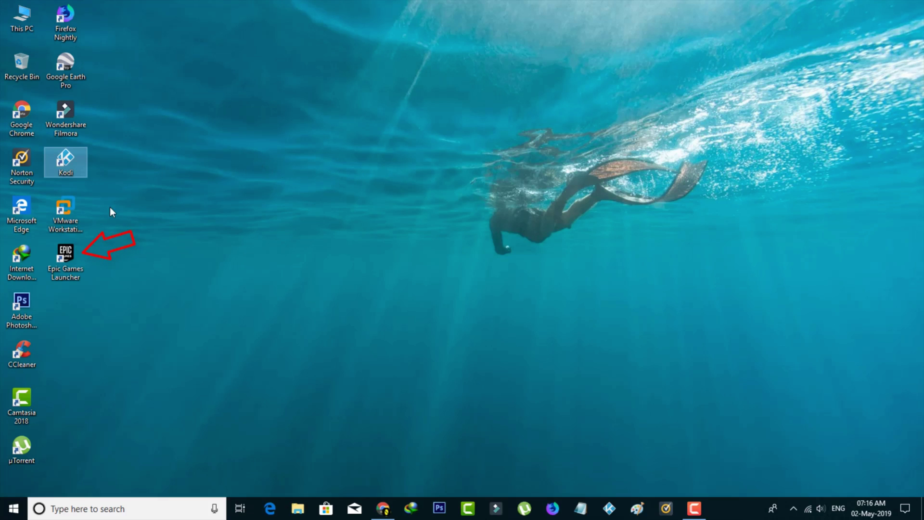
# - Paste -http=wininet at the end of the Epic Games Launcher shortcut's Target field
pyautogui.rightClick(77, 249)
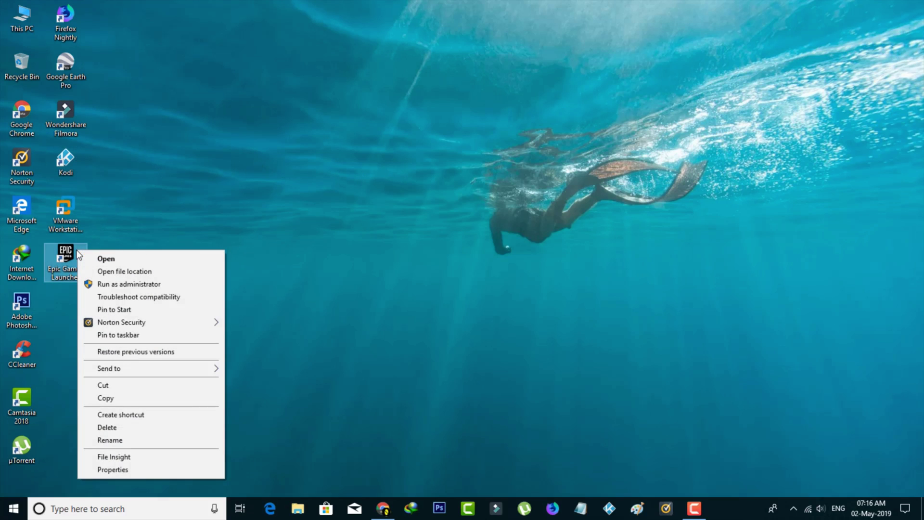
pyautogui.click(130, 469)
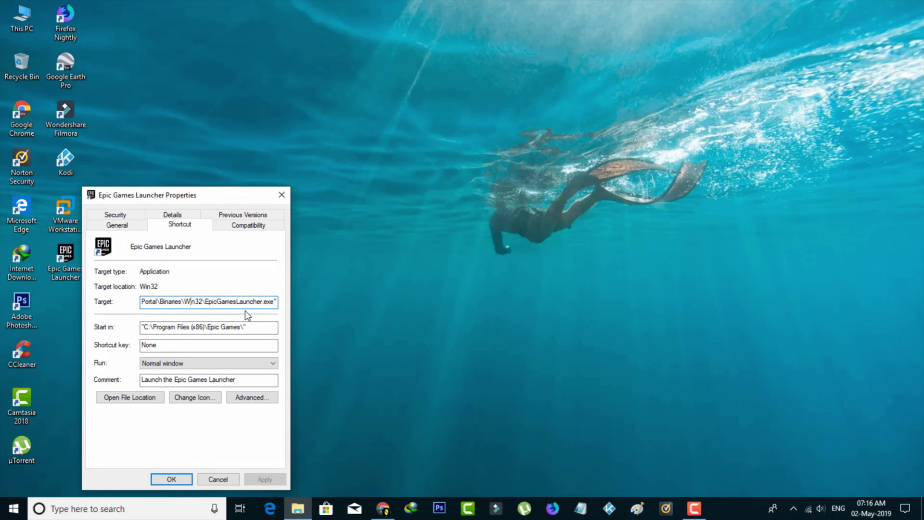
pyautogui.write('-http=wininet')
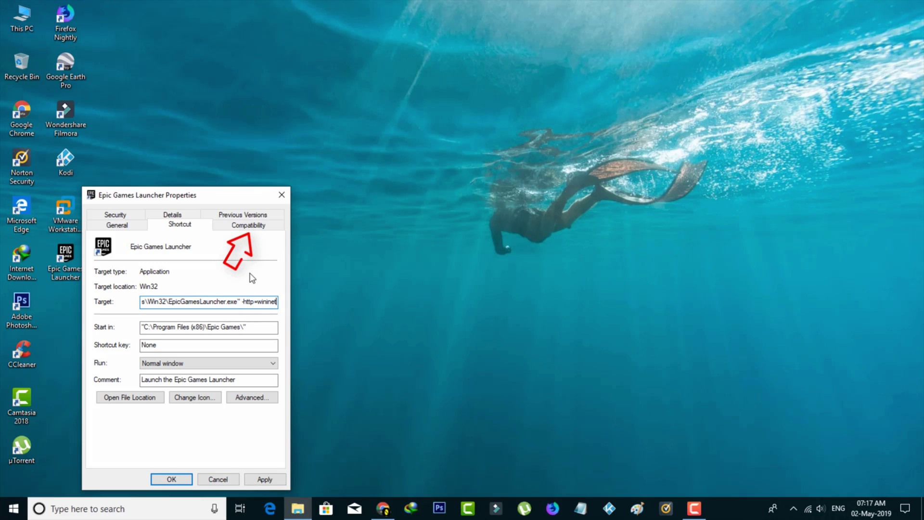
# - Enable Windows 7 compatibility mode and Run as administrator for the launcher shortcut, then apply and close
pyautogui.click(242, 226)
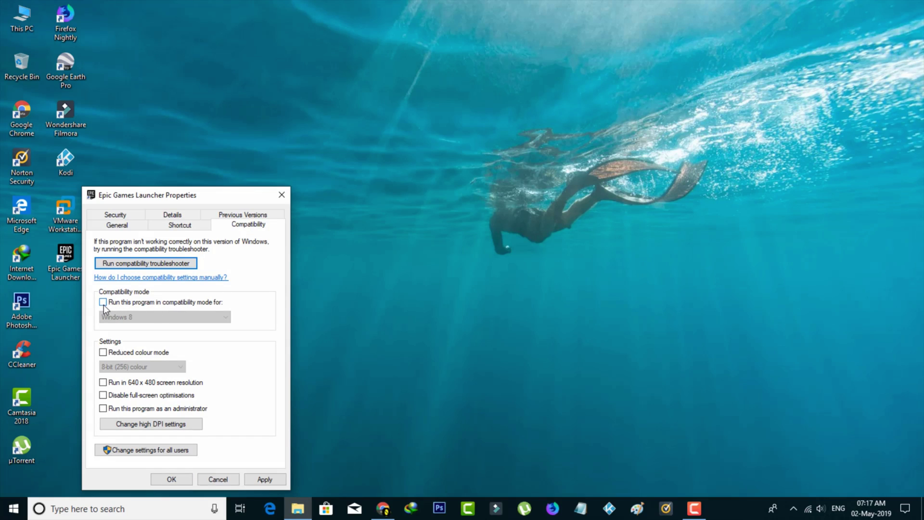
pyautogui.click(103, 302)
pyautogui.click(126, 318)
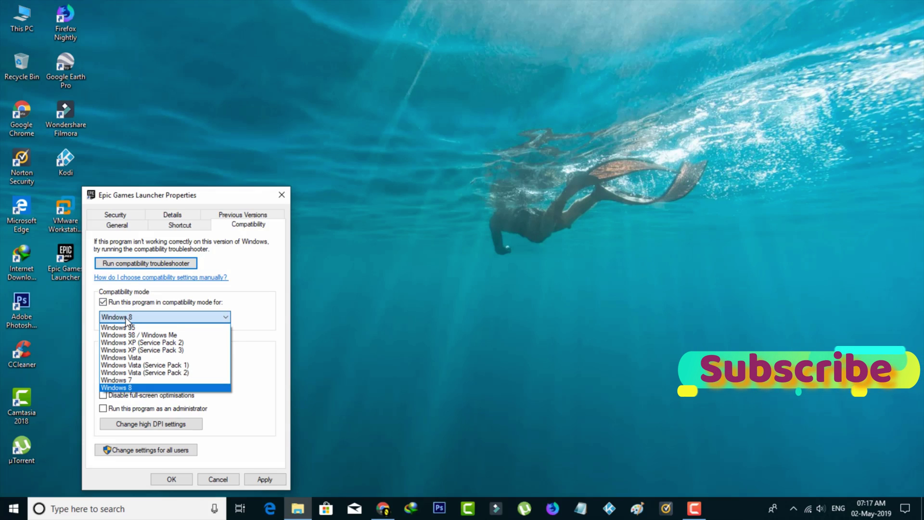
pyautogui.click(123, 379)
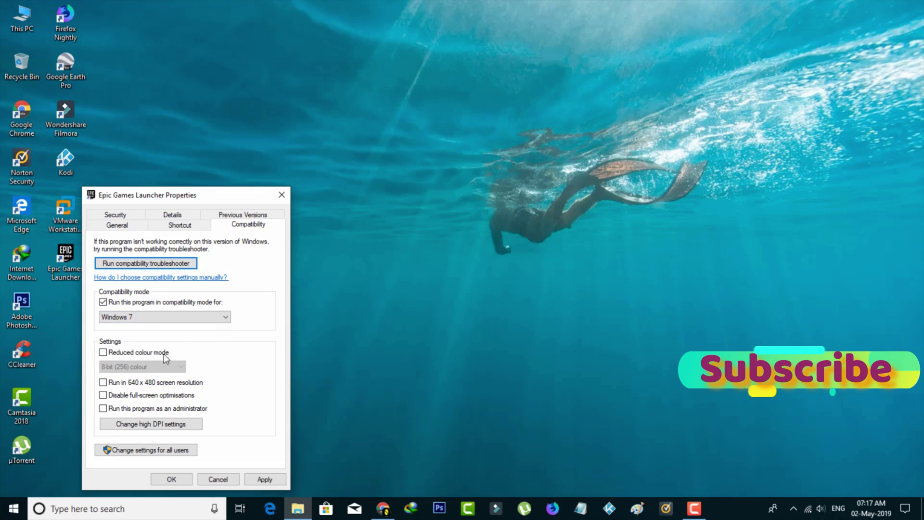
pyautogui.click(126, 410)
pyautogui.click(270, 479)
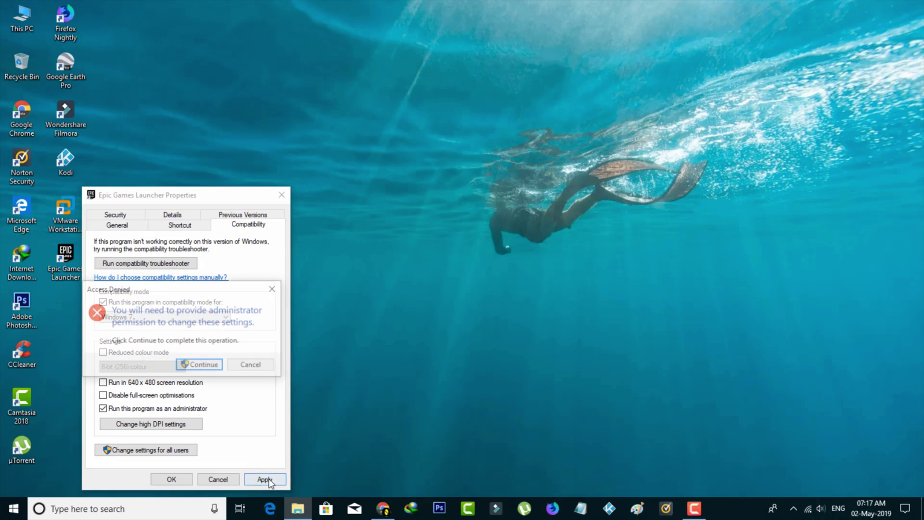
pyautogui.click(207, 368)
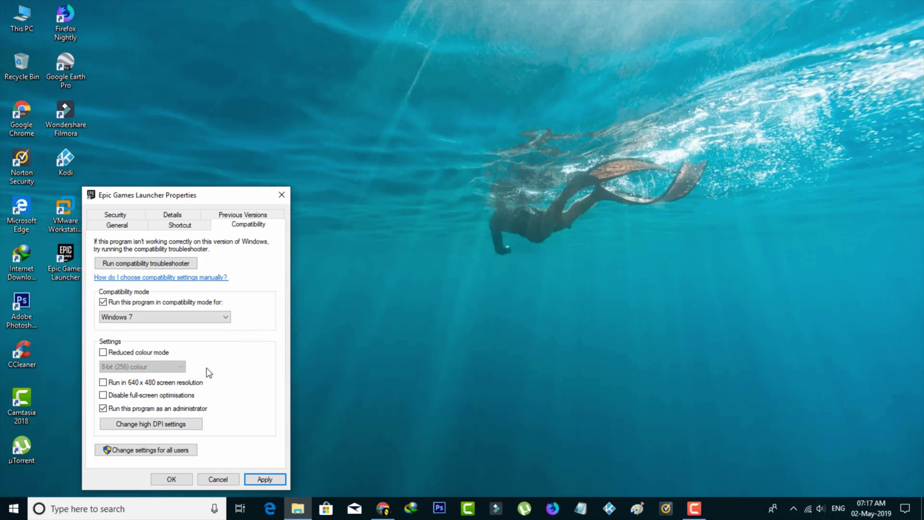
pyautogui.click(183, 480)
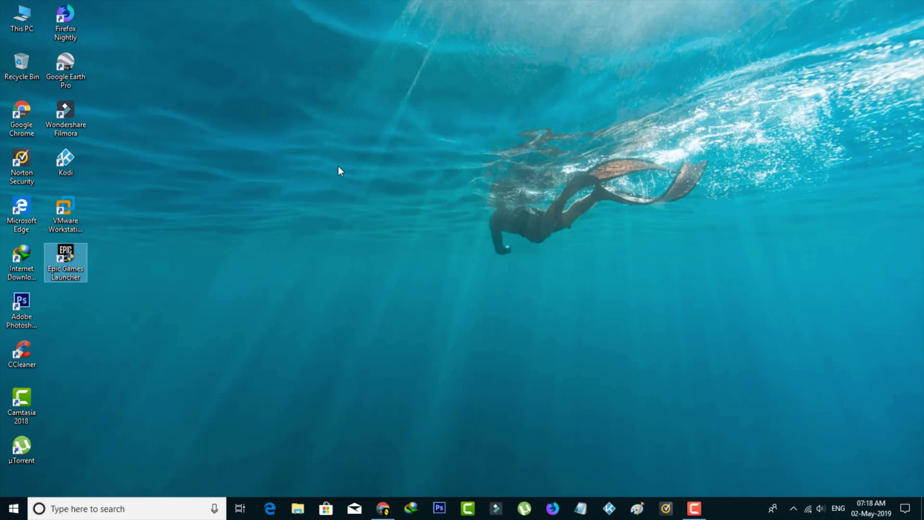